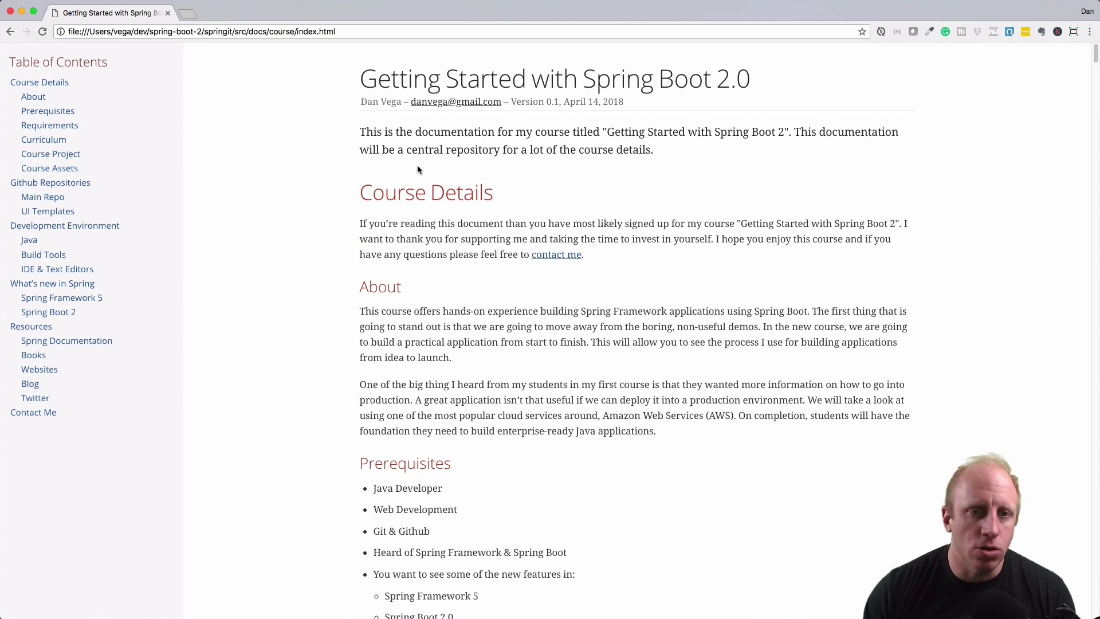
- Jump to the Curriculum section to show the Github, Spring Boot Essentials and Spring MVC modules
{"action": "left_click", "coordinate": [47, 140]}
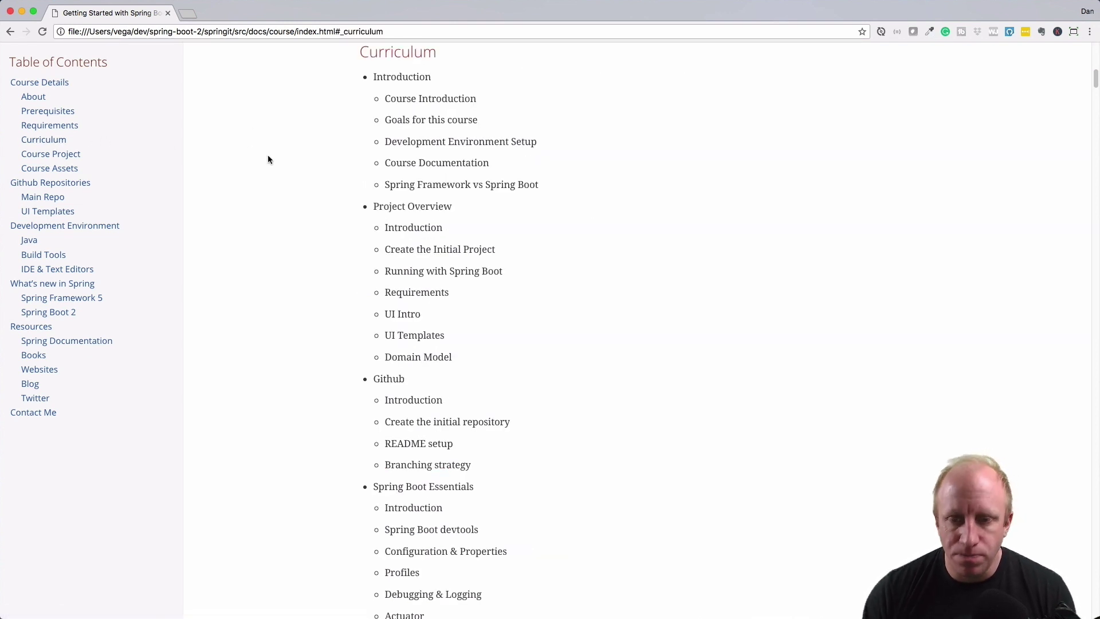
{"action": "scroll", "coordinate": [267, 189], "scroll_direction": "down", "scroll_amount": 2}
{"action": "scroll", "coordinate": [284, 242], "scroll_direction": "down", "scroll_amount": 1}
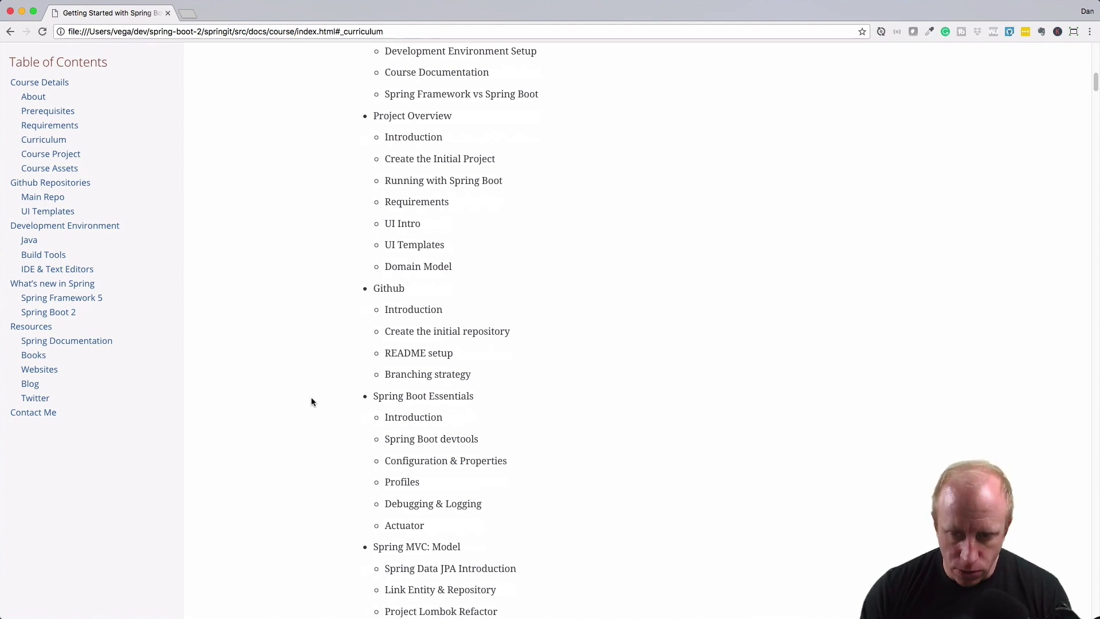
{"action": "scroll", "coordinate": [312, 402], "scroll_direction": "down", "scroll_amount": 1}
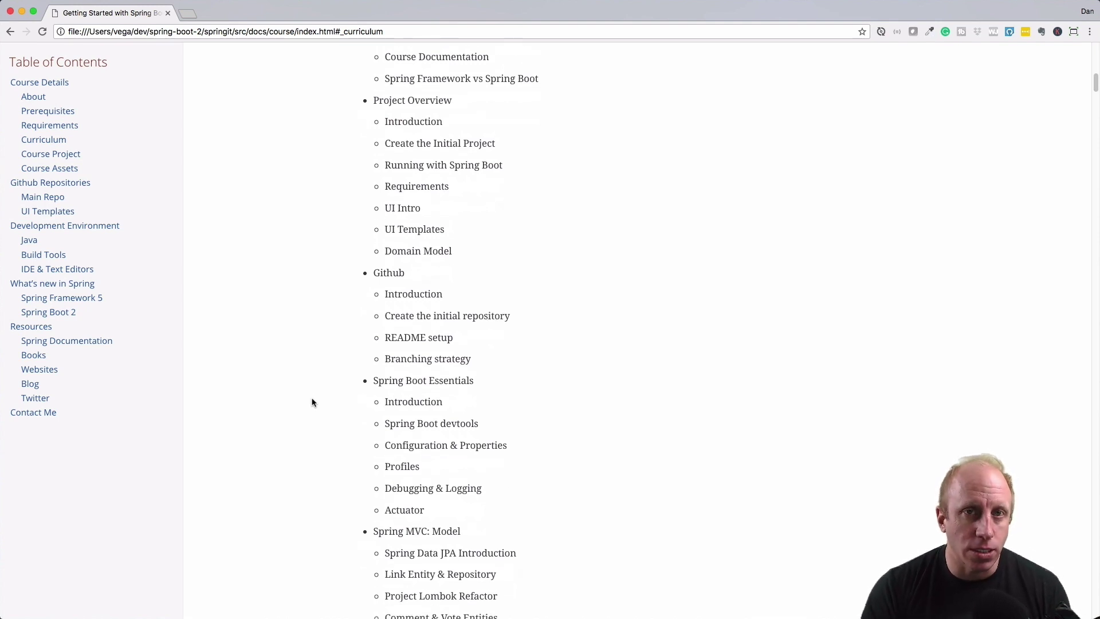